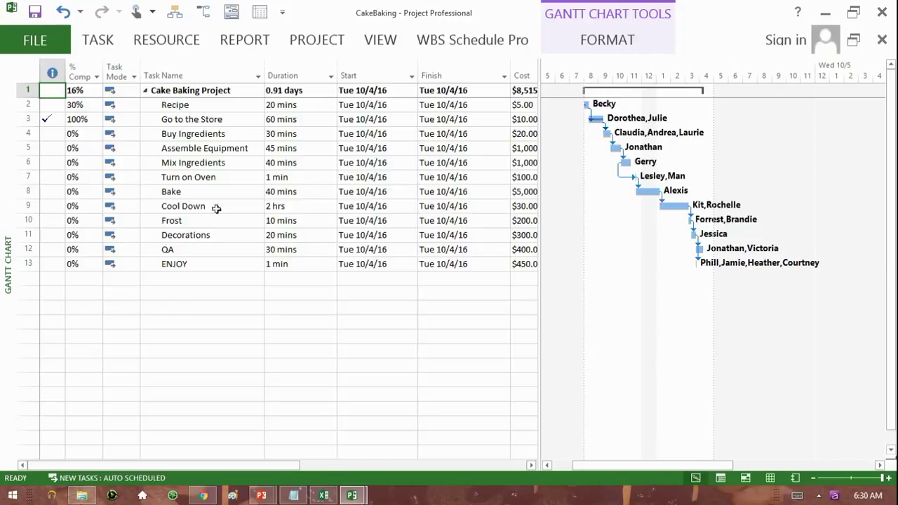
# - Step through the task durations from Recipe to the last task, ending on the Recipe name
pyautogui.click(286, 75)
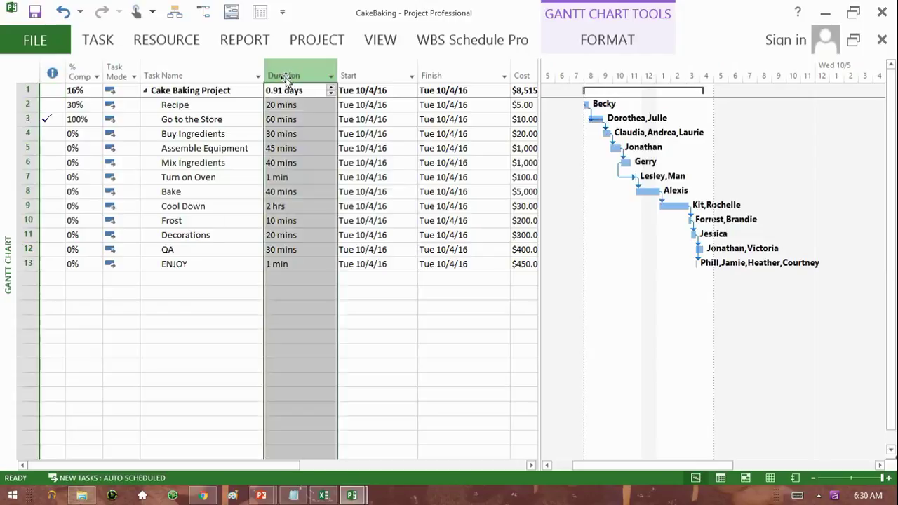
pyautogui.click(297, 112)
pyautogui.click(303, 120)
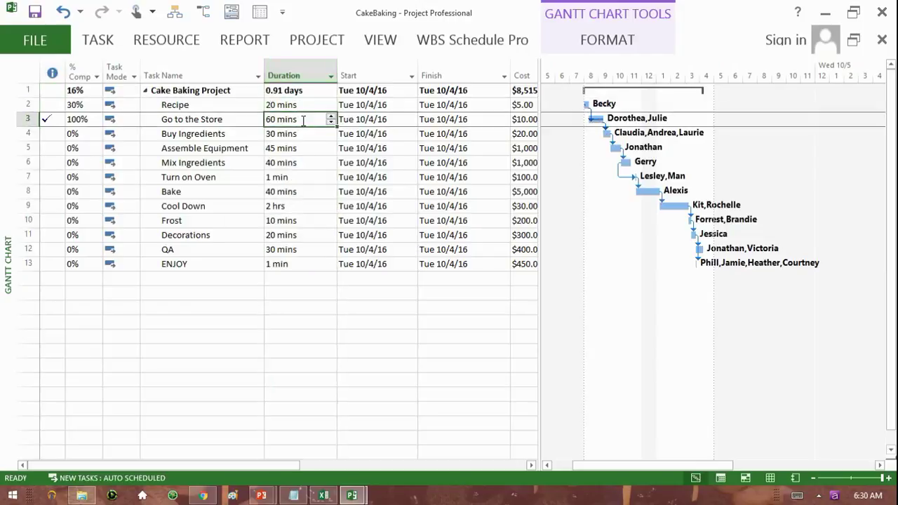
pyautogui.press('Up')
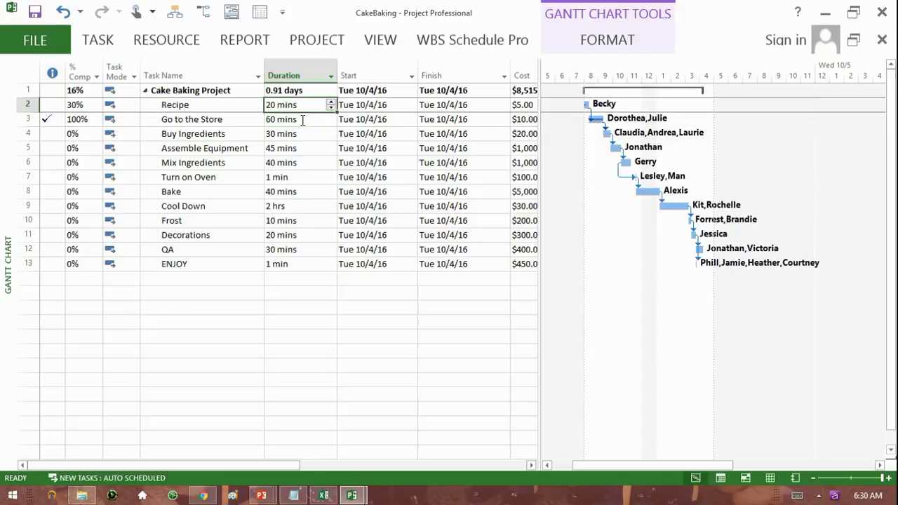
pyautogui.press('Down')
pyautogui.press('Down')
pyautogui.press('Down')
pyautogui.press('Down')
pyautogui.press('Down')
pyautogui.press('Down')
pyautogui.press('Down')
pyautogui.press('Down')
pyautogui.press('Down')
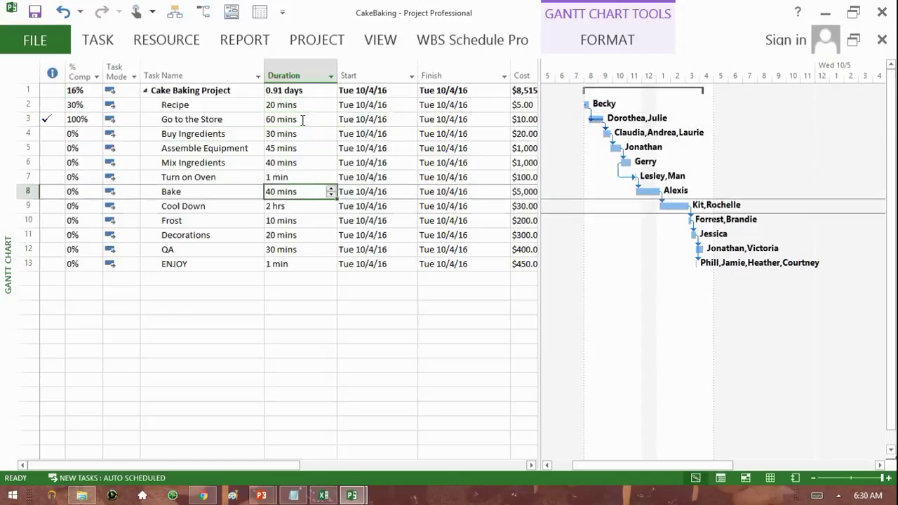
pyautogui.press('Down')
pyautogui.press('Down')
pyautogui.press('Up')
pyautogui.press('Up')
pyautogui.press('Up')
pyautogui.press('Up')
pyautogui.press('Up')
pyautogui.press('Up')
pyautogui.press('Up')
pyautogui.press('Up')
pyautogui.press('Up')
pyautogui.press('Up')
pyautogui.press('Up')
pyautogui.press('Up')
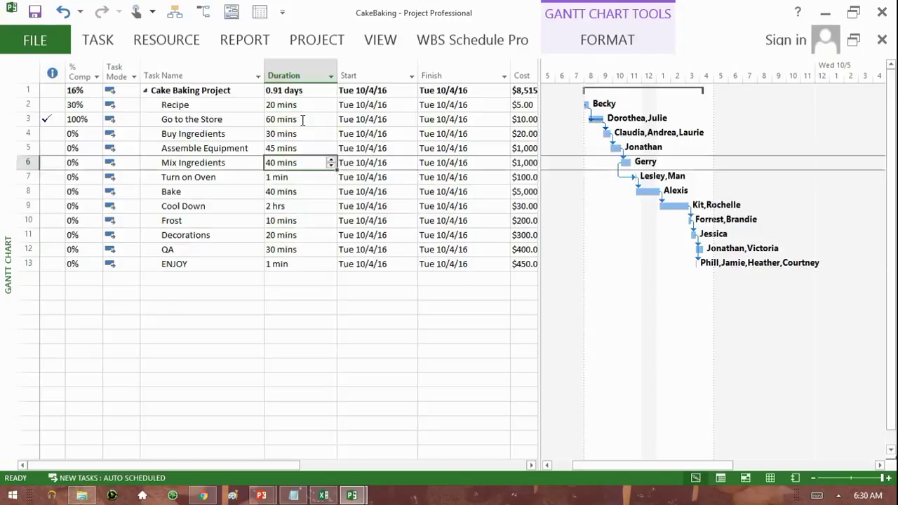
pyautogui.press('Left')
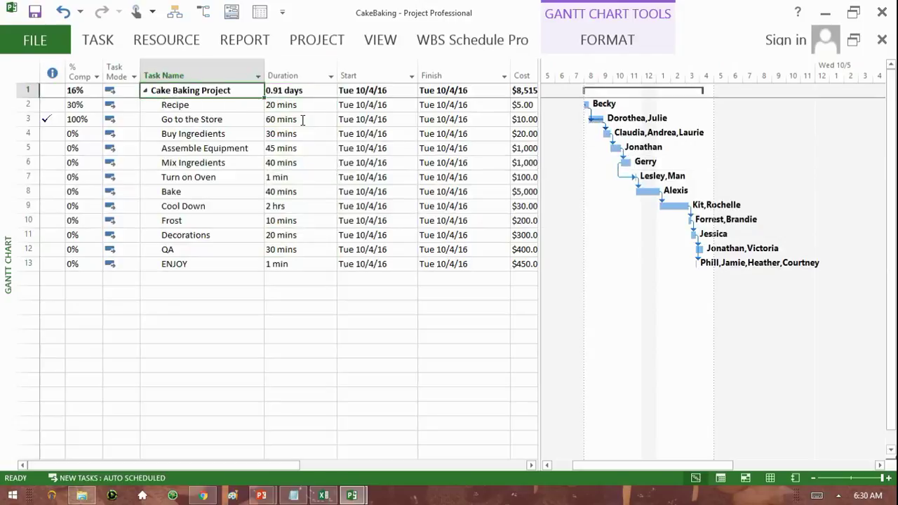
pyautogui.press('Down')
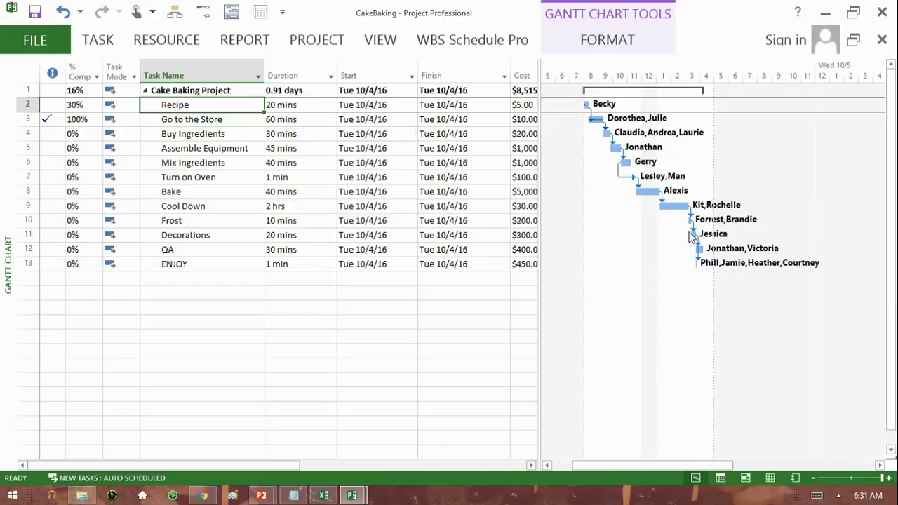
# - Scroll the chart back to the project start and drag the table divider left to widen the chart
pyautogui.scroll(1, 702, 214)
pyautogui.scroll(-1, 701, 215)
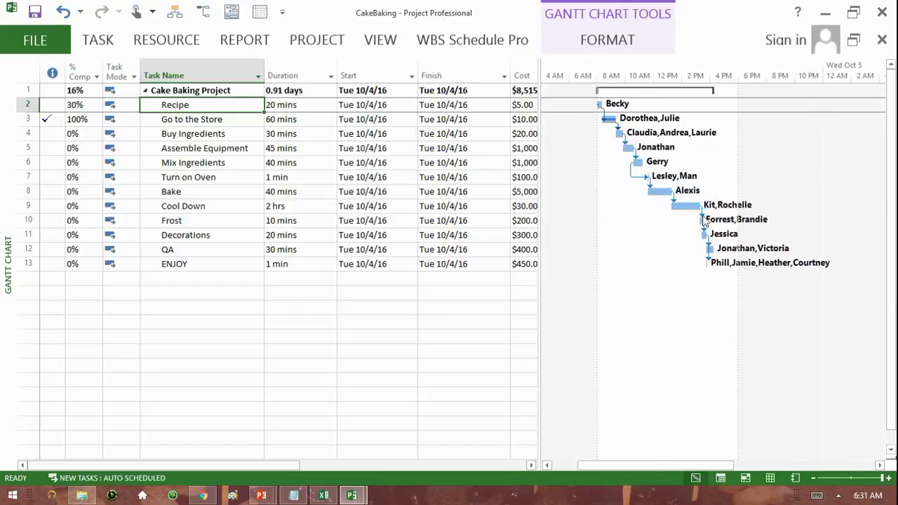
pyautogui.scroll(2, 702, 218)
pyautogui.moveTo(723, 469); pyautogui.dragTo(664, 465)
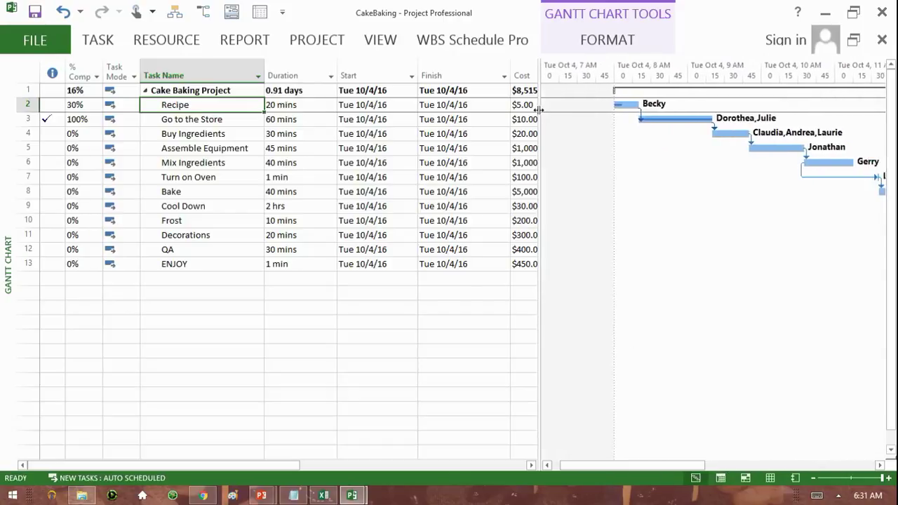
pyautogui.moveTo(539, 96); pyautogui.dragTo(267, 96)
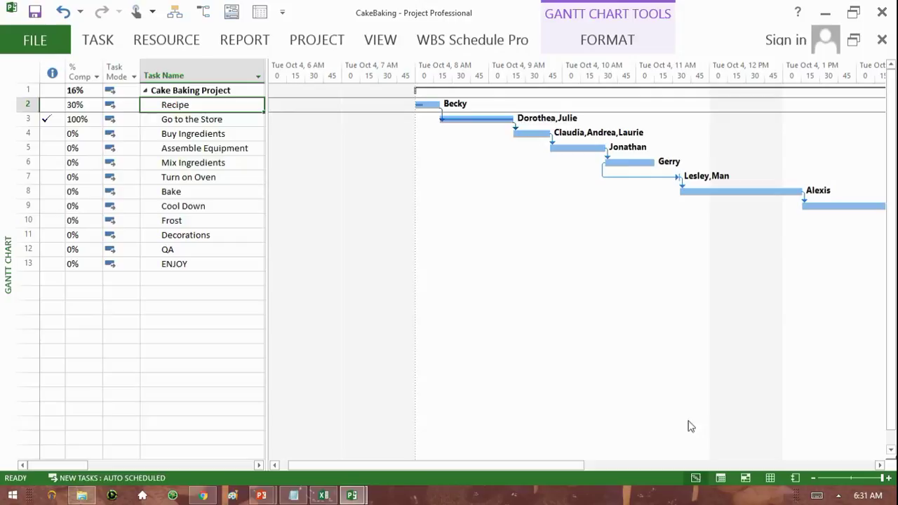
# - Scroll the chart right and show the Mix Ingredients to Turn on Oven Start-to-Start link with 60m lag
pyautogui.click(880, 465)
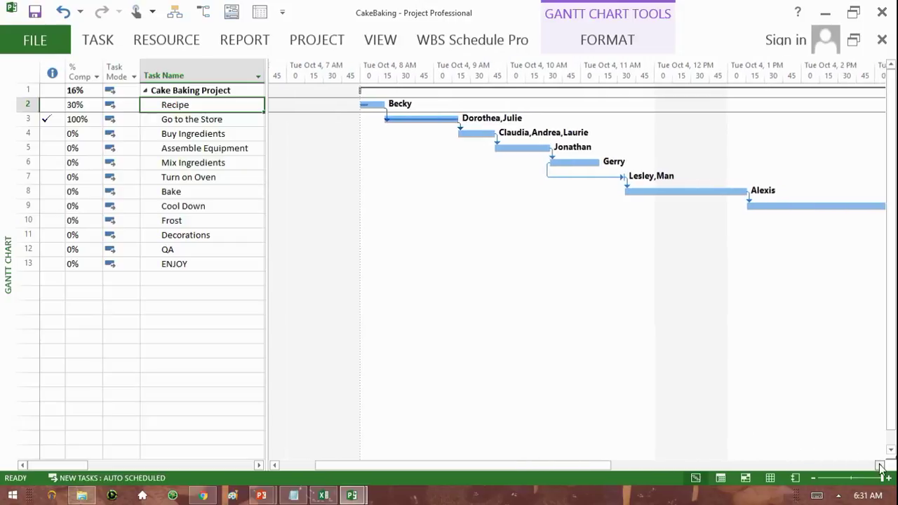
pyautogui.moveTo(880, 466); pyautogui.dragTo(880, 466)
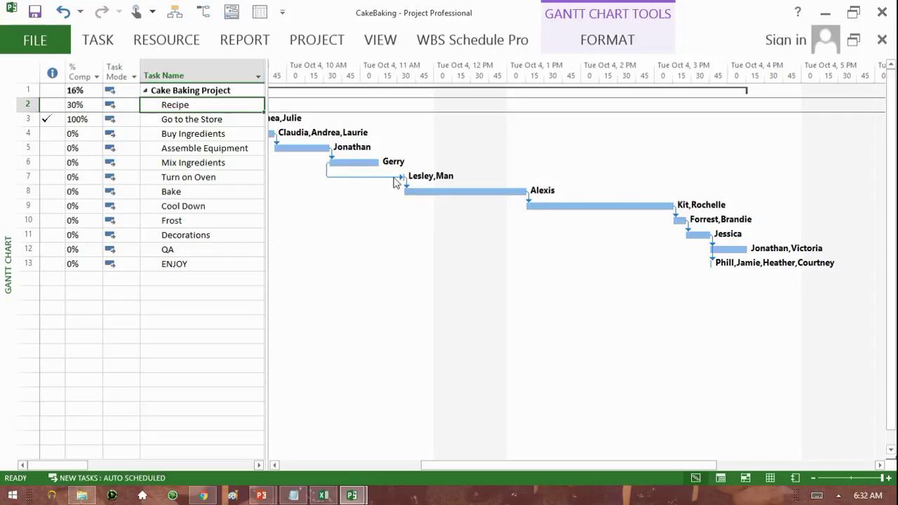
pyautogui.moveTo(395, 181)
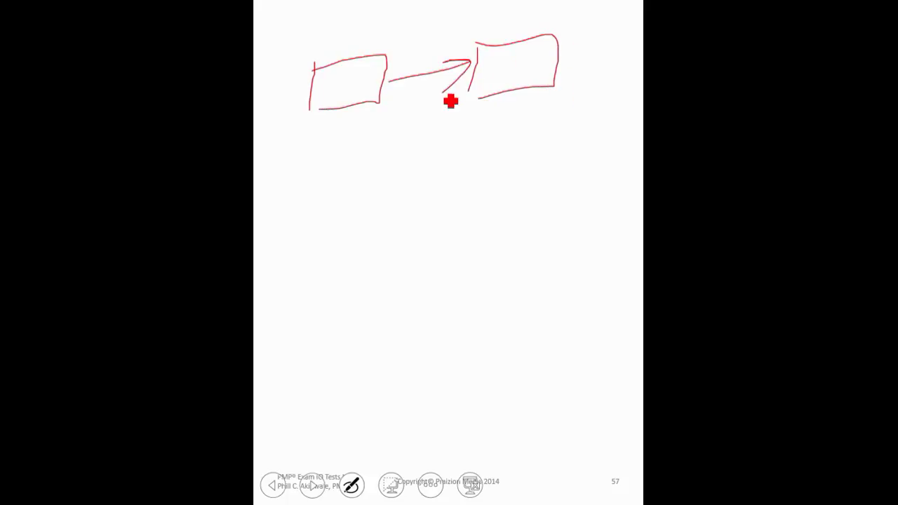
# - Mark the first diagram's link ends F and S, and label the left boxes A and B
pyautogui.moveTo(385, 25)
pyautogui.mouseDown()
pyautogui.moveTo(383, 47)
pyautogui.moveTo(401, 19)
pyautogui.mouseUp()
pyautogui.moveTo(388, 37); pyautogui.dragTo(414, 26)
pyautogui.moveTo(482, 4); pyautogui.dragTo(451, 51)
pyautogui.moveTo(323, 144)
pyautogui.mouseDown()
pyautogui.moveTo(322, 177)
pyautogui.moveTo(397, 180)
pyautogui.moveTo(322, 182)
pyautogui.moveTo(356, 244)
pyautogui.moveTo(349, 261)
pyautogui.mouseUp()
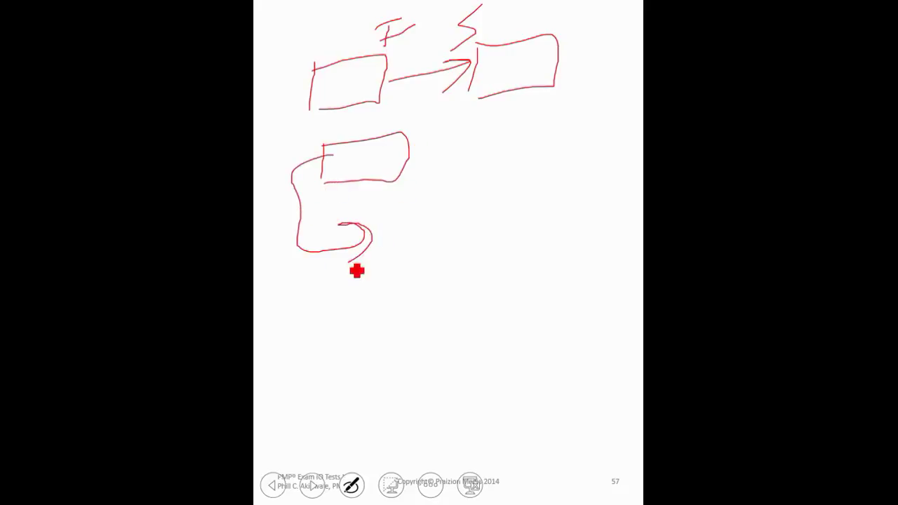
pyautogui.moveTo(385, 209)
pyautogui.mouseDown()
pyautogui.moveTo(379, 272)
pyautogui.moveTo(417, 261)
pyautogui.moveTo(386, 261)
pyautogui.mouseUp()
pyautogui.moveTo(309, 116)
pyautogui.mouseDown()
pyautogui.moveTo(320, 140)
pyautogui.moveTo(299, 155)
pyautogui.mouseUp()
pyautogui.moveTo(337, 197); pyautogui.dragTo(334, 219)
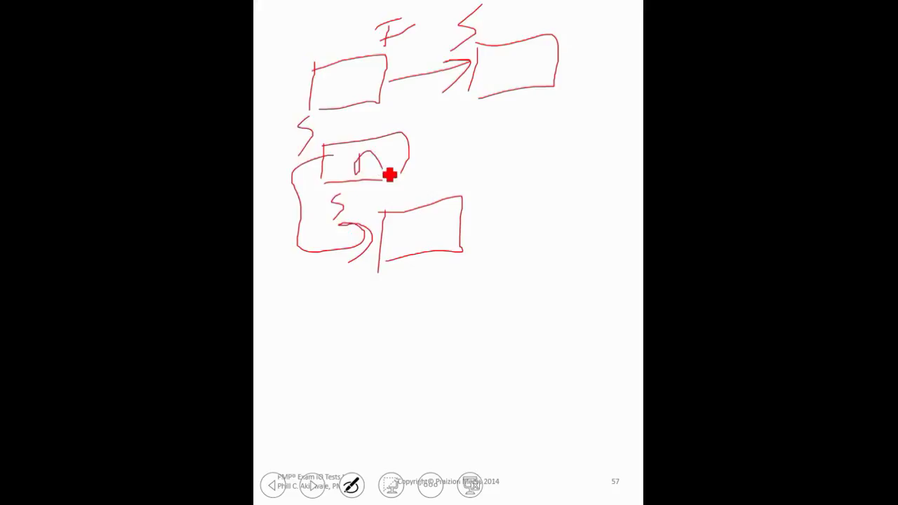
pyautogui.moveTo(356, 174); pyautogui.dragTo(397, 162)
pyautogui.moveTo(408, 218); pyautogui.dragTo(430, 254)
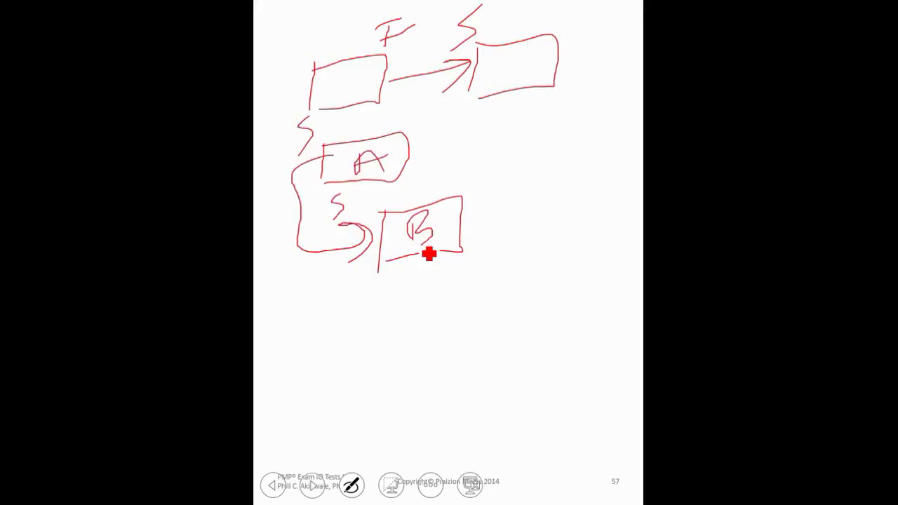
# - Draw boxes A and B on the right, linked finish-to-finish with F marks
pyautogui.moveTo(498, 162)
pyautogui.mouseDown()
pyautogui.moveTo(556, 130)
pyautogui.moveTo(490, 163)
pyautogui.mouseUp()
pyautogui.moveTo(521, 224); pyautogui.dragTo(518, 245)
pyautogui.moveTo(510, 205)
pyautogui.mouseDown()
pyautogui.moveTo(536, 204)
pyautogui.moveTo(522, 247)
pyautogui.mouseUp()
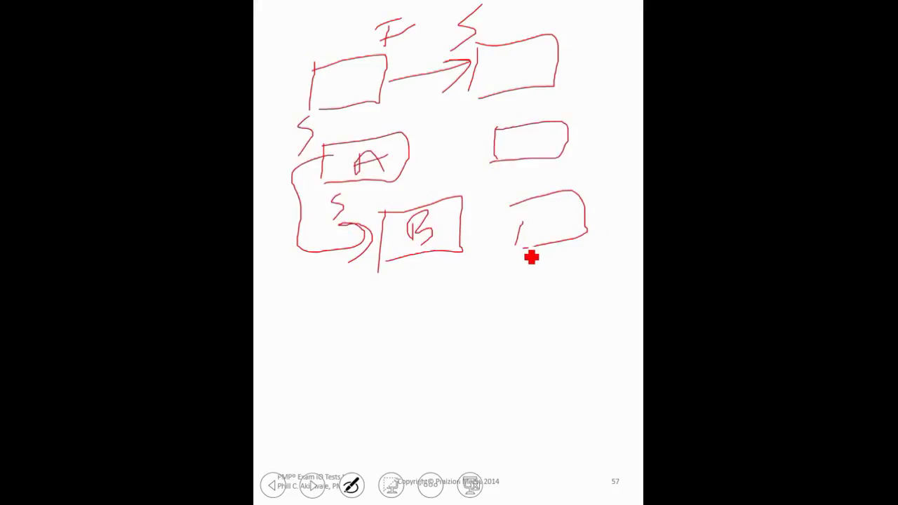
pyautogui.moveTo(565, 140)
pyautogui.mouseDown()
pyautogui.moveTo(636, 197)
pyautogui.moveTo(604, 204)
pyautogui.moveTo(625, 232)
pyautogui.mouseUp()
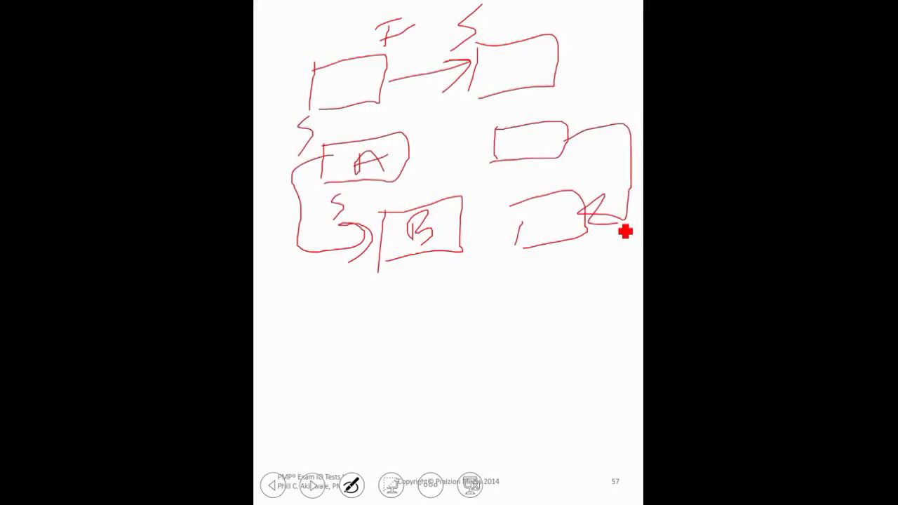
pyautogui.moveTo(583, 90)
pyautogui.mouseDown()
pyautogui.moveTo(576, 113)
pyautogui.moveTo(597, 76)
pyautogui.mouseUp()
pyautogui.moveTo(581, 102); pyautogui.dragTo(595, 97)
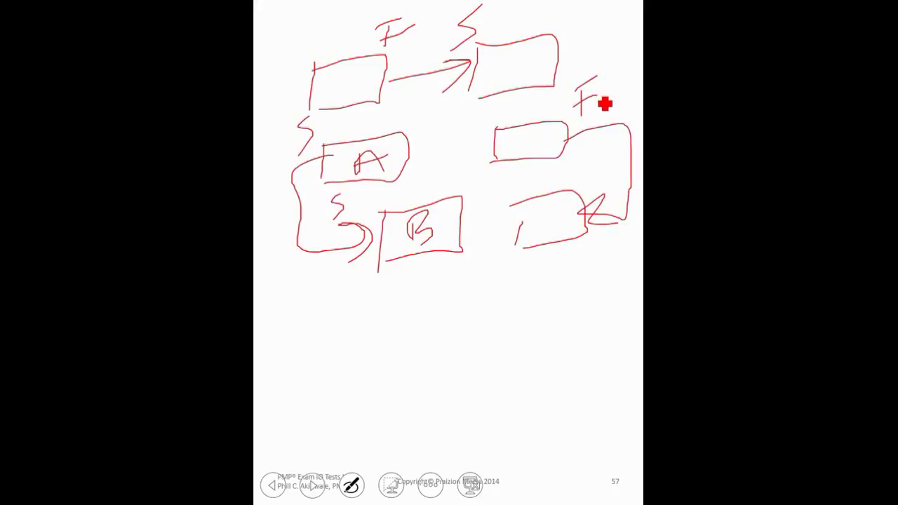
pyautogui.moveTo(590, 161); pyautogui.dragTo(586, 184)
pyautogui.moveTo(584, 163); pyautogui.dragTo(601, 156)
pyautogui.moveTo(587, 175); pyautogui.dragTo(598, 171)
pyautogui.moveTo(512, 156)
pyautogui.mouseDown()
pyautogui.moveTo(528, 134)
pyautogui.moveTo(546, 156)
pyautogui.moveTo(554, 140)
pyautogui.mouseUp()
pyautogui.moveTo(538, 208)
pyautogui.mouseDown()
pyautogui.moveTo(538, 217)
pyautogui.moveTo(577, 232)
pyautogui.moveTo(548, 250)
pyautogui.mouseUp()
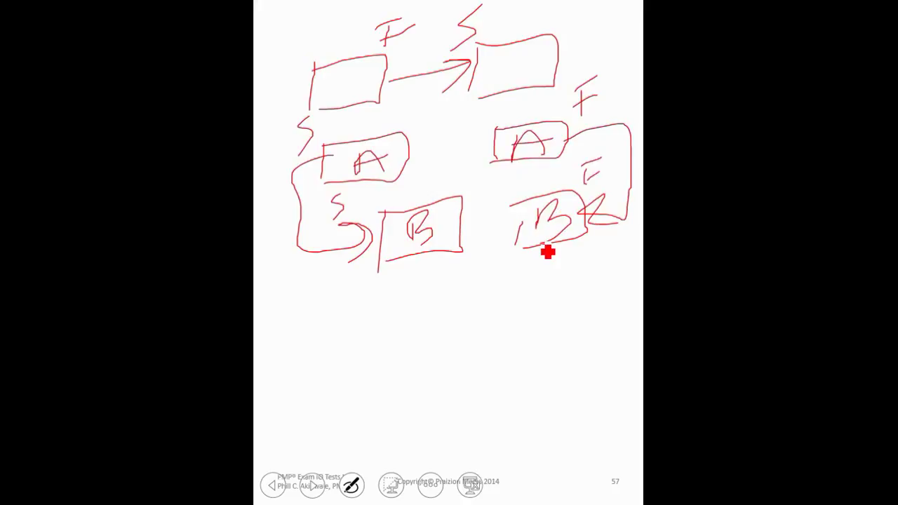
# - Draw boxes A and B below, linked start-to-finish with S and F marks
pyautogui.moveTo(325, 373)
pyautogui.mouseDown()
pyautogui.moveTo(323, 411)
pyautogui.moveTo(401, 412)
pyautogui.moveTo(333, 414)
pyautogui.mouseUp()
pyautogui.moveTo(483, 294)
pyautogui.mouseDown()
pyautogui.moveTo(471, 341)
pyautogui.moveTo(561, 334)
pyautogui.moveTo(482, 347)
pyautogui.moveTo(447, 327)
pyautogui.moveTo(431, 379)
pyautogui.moveTo(452, 394)
pyautogui.mouseUp()
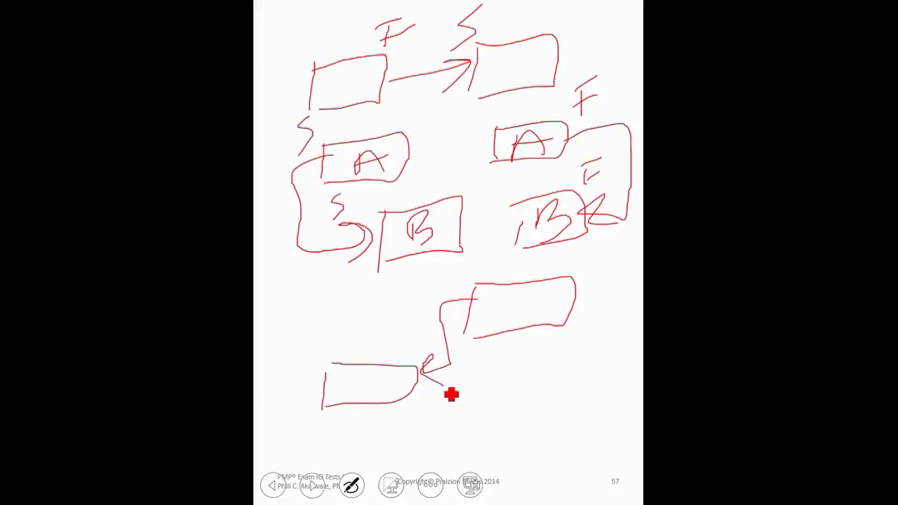
pyautogui.moveTo(467, 258)
pyautogui.mouseDown()
pyautogui.moveTo(477, 265)
pyautogui.moveTo(469, 283)
pyautogui.mouseUp()
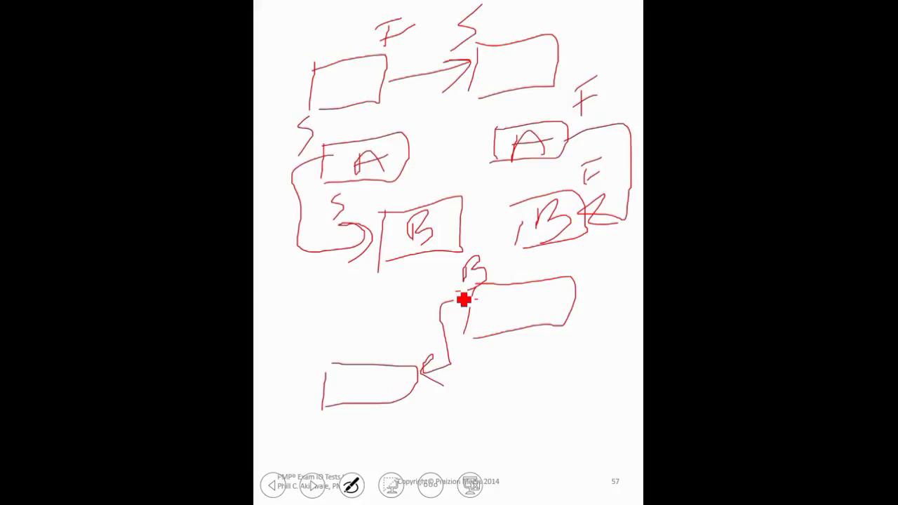
pyautogui.moveTo(338, 349)
pyautogui.mouseDown()
pyautogui.moveTo(357, 348)
pyautogui.moveTo(360, 334)
pyautogui.mouseUp()
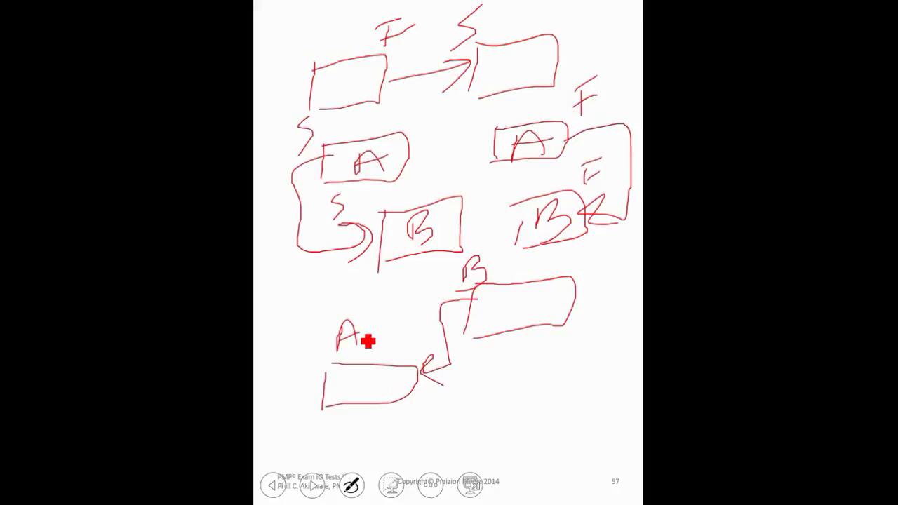
pyautogui.moveTo(431, 293); pyautogui.dragTo(423, 313)
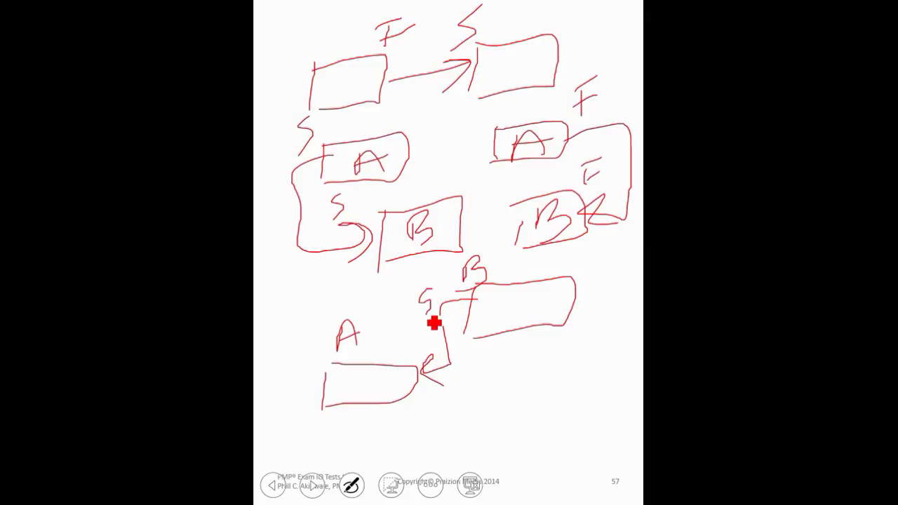
pyautogui.moveTo(422, 420); pyautogui.dragTo(425, 386)
pyautogui.moveTo(425, 386); pyautogui.dragTo(442, 385)
pyautogui.moveTo(424, 401); pyautogui.dragTo(435, 400)
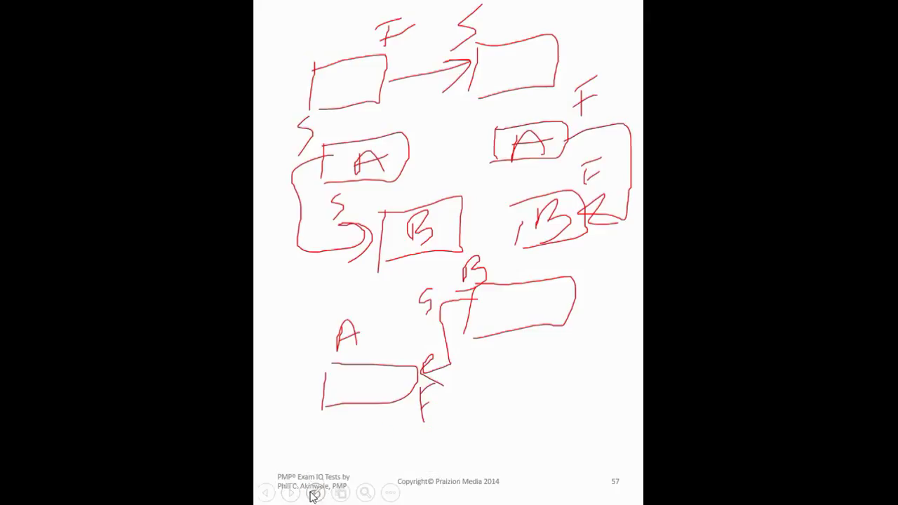
# - Erase the box diagrams from slide 57 with the Eraser, then return to the pen
pyautogui.click(315, 495)
pyautogui.click(279, 423)
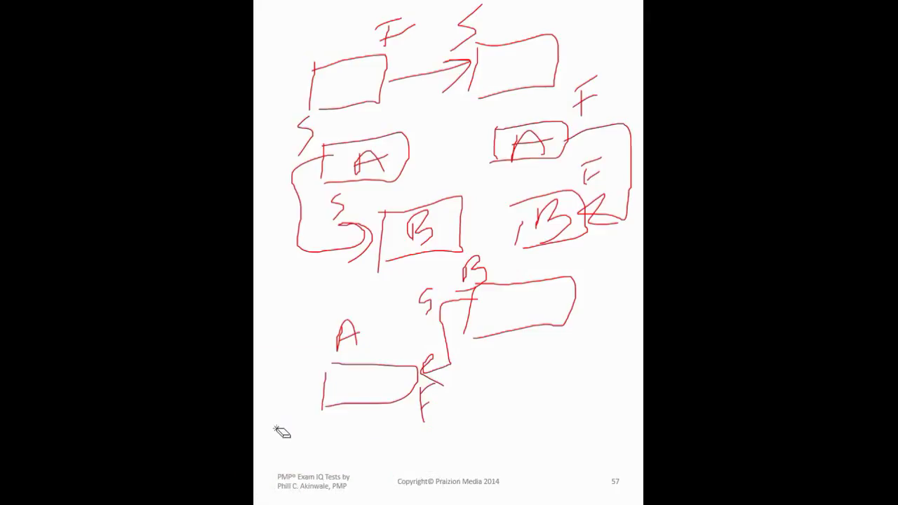
pyautogui.click(348, 405)
pyautogui.click(314, 494)
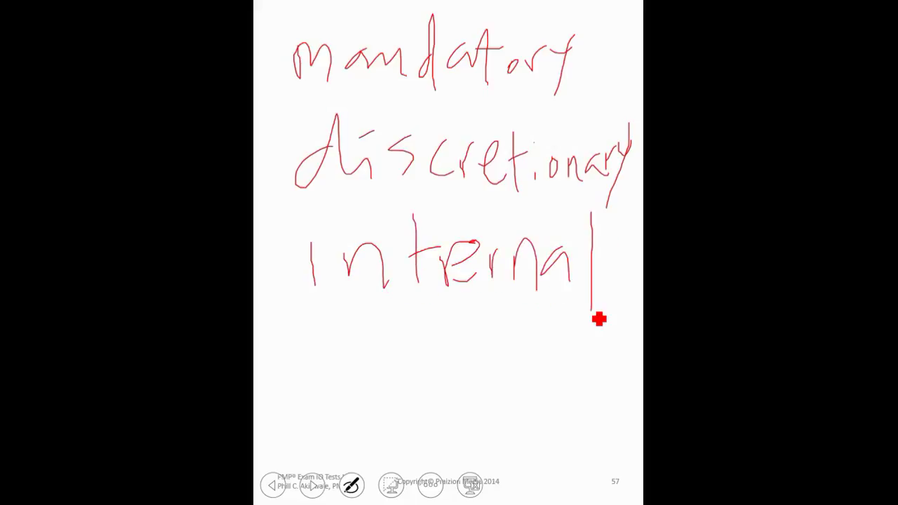
# - Handwrite 'external' beneath 'internal' on slide 57
pyautogui.moveTo(316, 374)
pyautogui.mouseDown()
pyautogui.moveTo(344, 345)
pyautogui.moveTo(369, 391)
pyautogui.moveTo(448, 342)
pyautogui.moveTo(470, 389)
pyautogui.moveTo(485, 344)
pyautogui.moveTo(588, 390)
pyautogui.mouseUp()
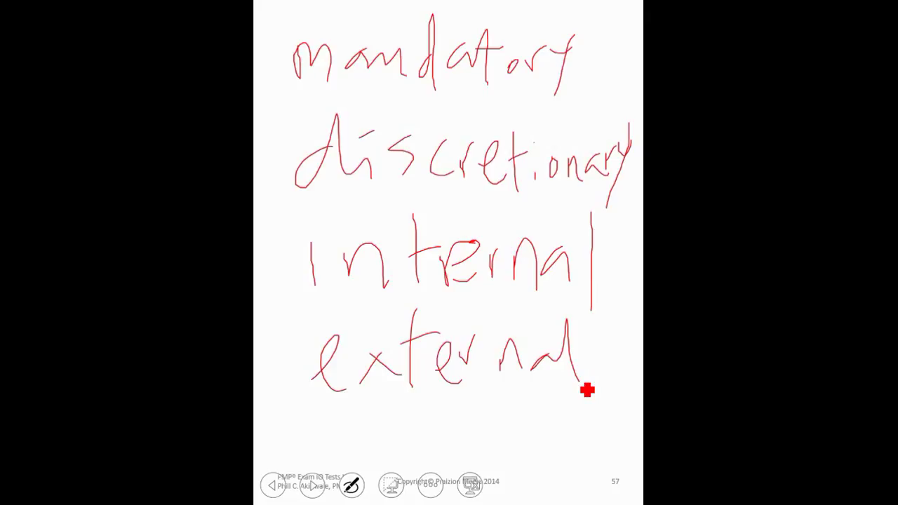
# - Write ADM below the term list and underline the list
pyautogui.moveTo(311, 455)
pyautogui.mouseDown()
pyautogui.moveTo(320, 424)
pyautogui.moveTo(344, 462)
pyautogui.mouseUp()
pyautogui.moveTo(358, 415); pyautogui.dragTo(361, 439)
pyautogui.moveTo(412, 419)
pyautogui.mouseDown()
pyautogui.moveTo(413, 430)
pyautogui.moveTo(465, 423)
pyautogui.moveTo(461, 444)
pyautogui.mouseUp()
pyautogui.moveTo(274, 398); pyautogui.dragTo(655, 367)
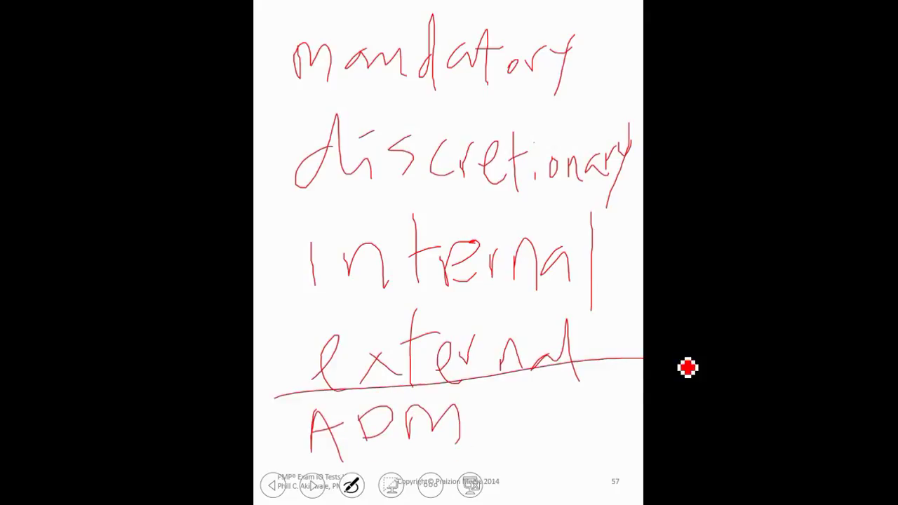
# - Draw a vertical divider right of ADM and write GERT beside it
pyautogui.moveTo(490, 386); pyautogui.dragTo(495, 503)
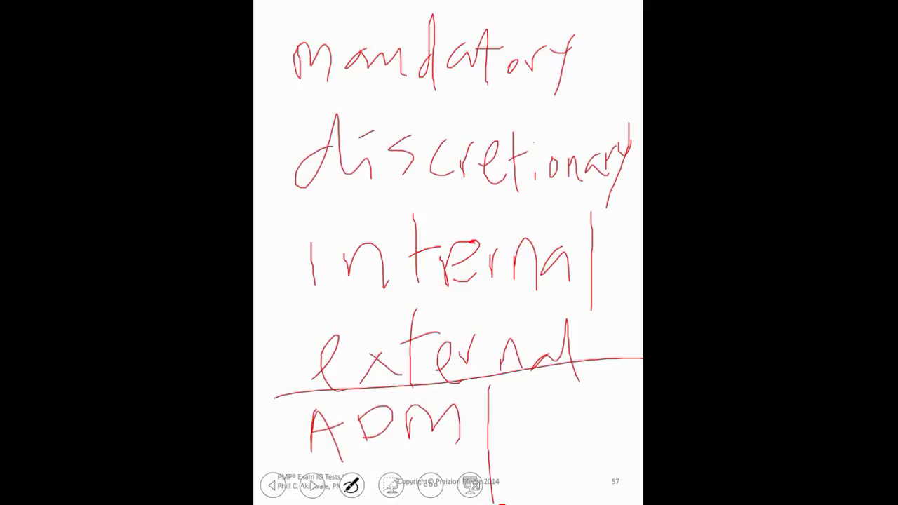
pyautogui.moveTo(489, 386); pyautogui.dragTo(489, 372)
pyautogui.moveTo(524, 417)
pyautogui.mouseDown()
pyautogui.moveTo(587, 429)
pyautogui.moveTo(573, 401)
pyautogui.moveTo(594, 414)
pyautogui.moveTo(624, 412)
pyautogui.moveTo(645, 375)
pyautogui.mouseUp()
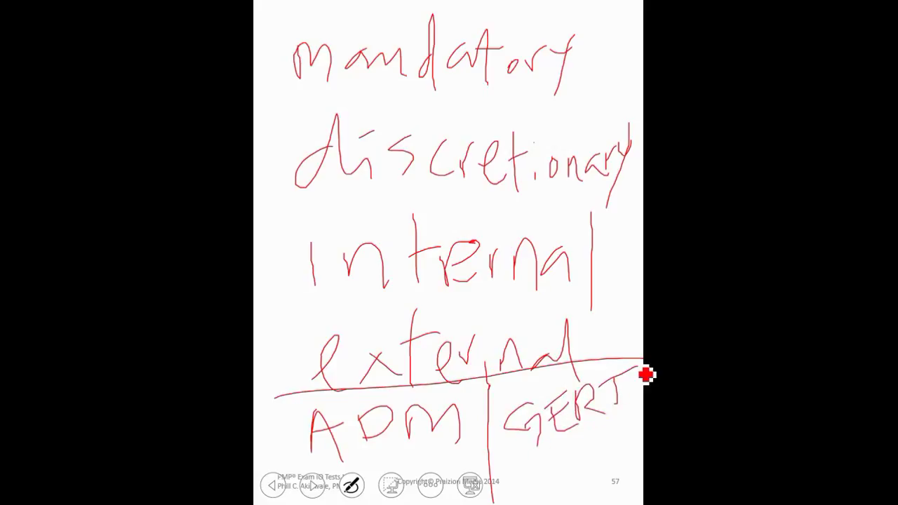